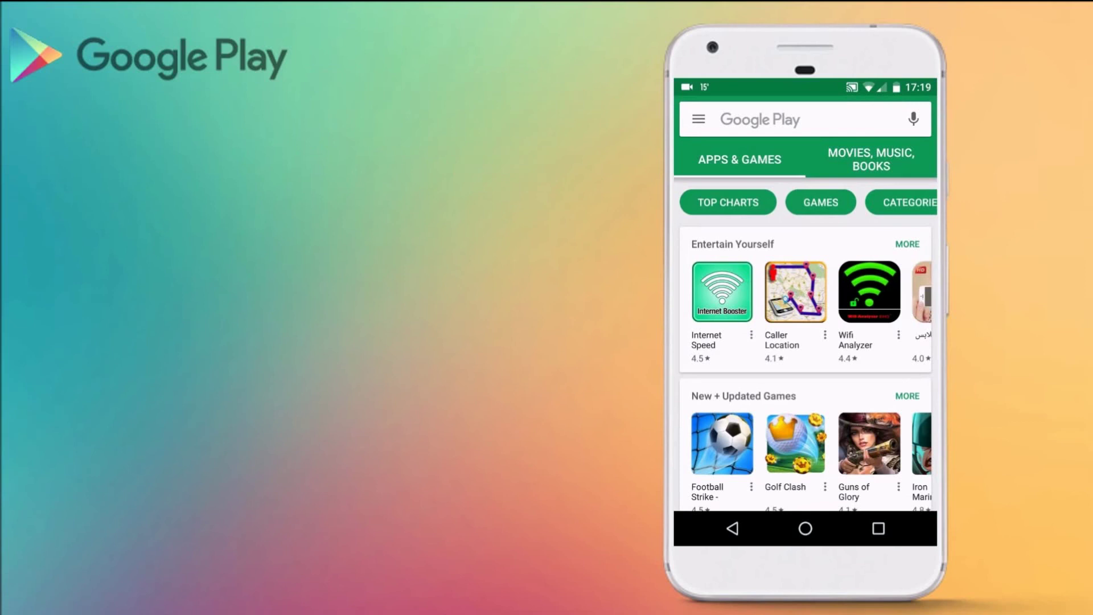
Reach the Account page from the Play Store navigation drawer.
click(698, 119)
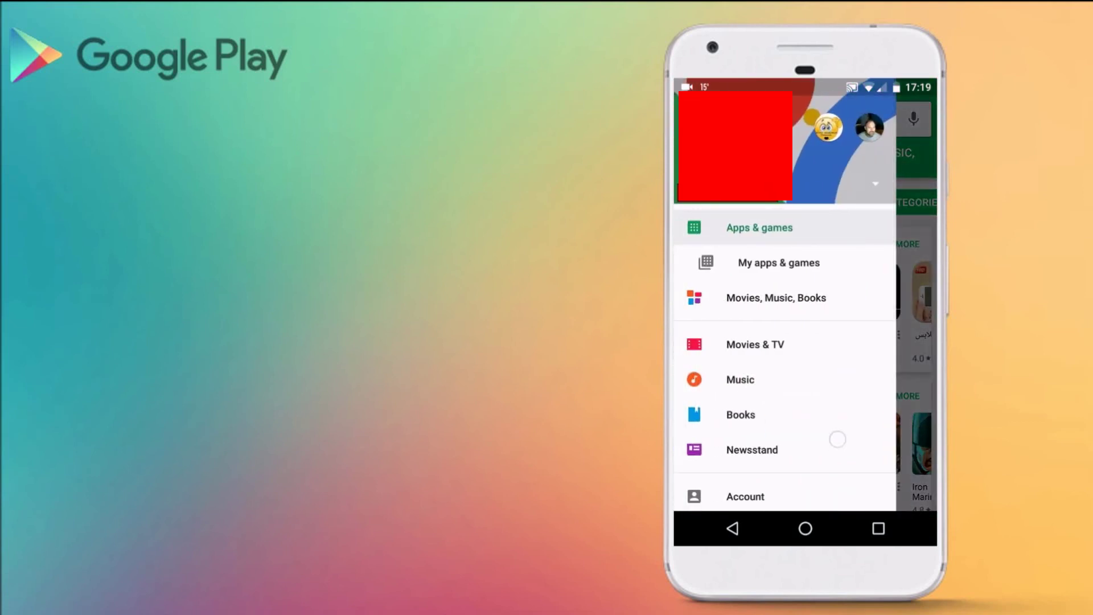
scroll(784, 342, down, 5)
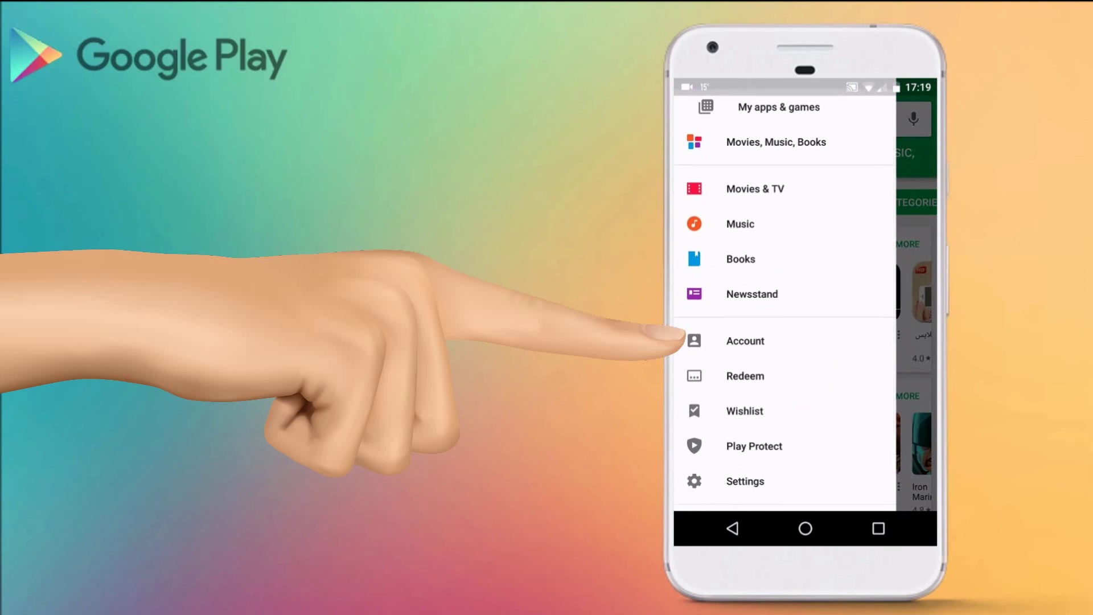
click(765, 341)
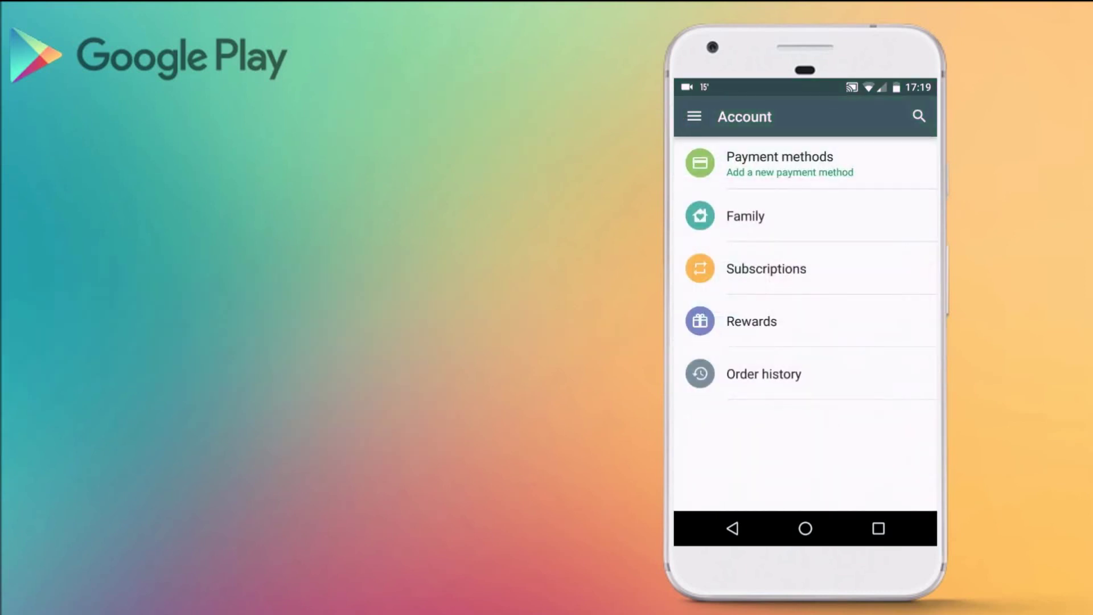
Go to Payment methods and on to More payment settings in the browser.
click(823, 157)
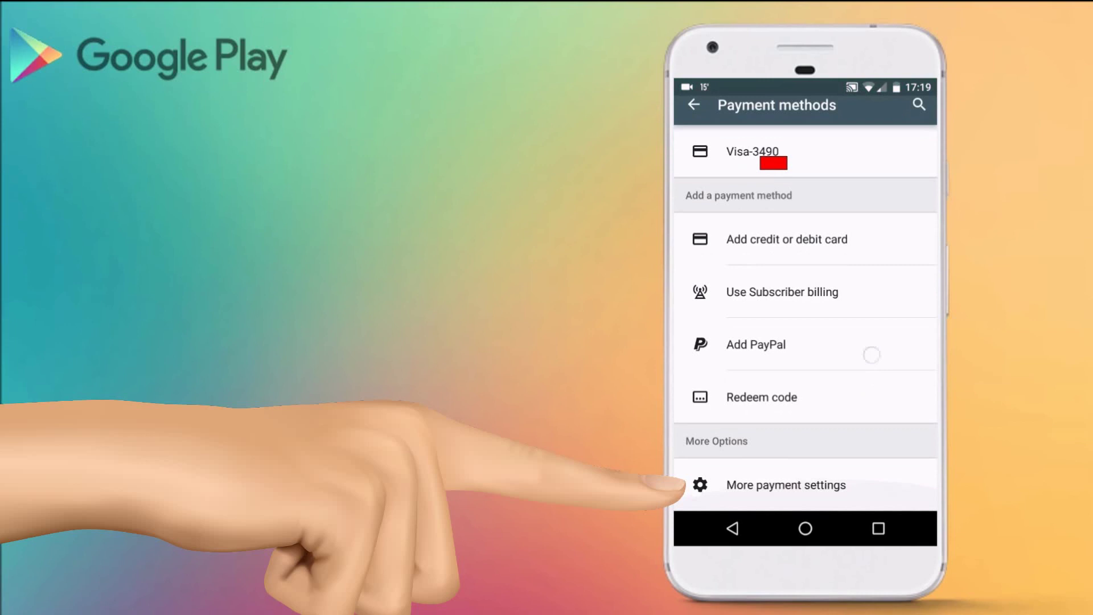
click(786, 496)
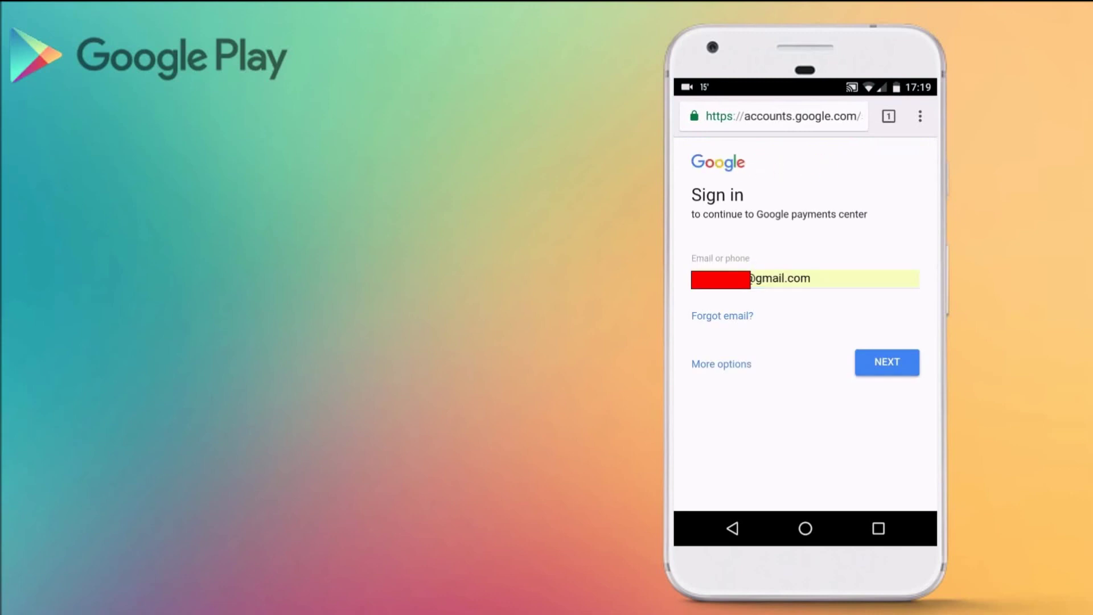
Sign in to the Google payments centre with the pre-filled email and password.
click(887, 361)
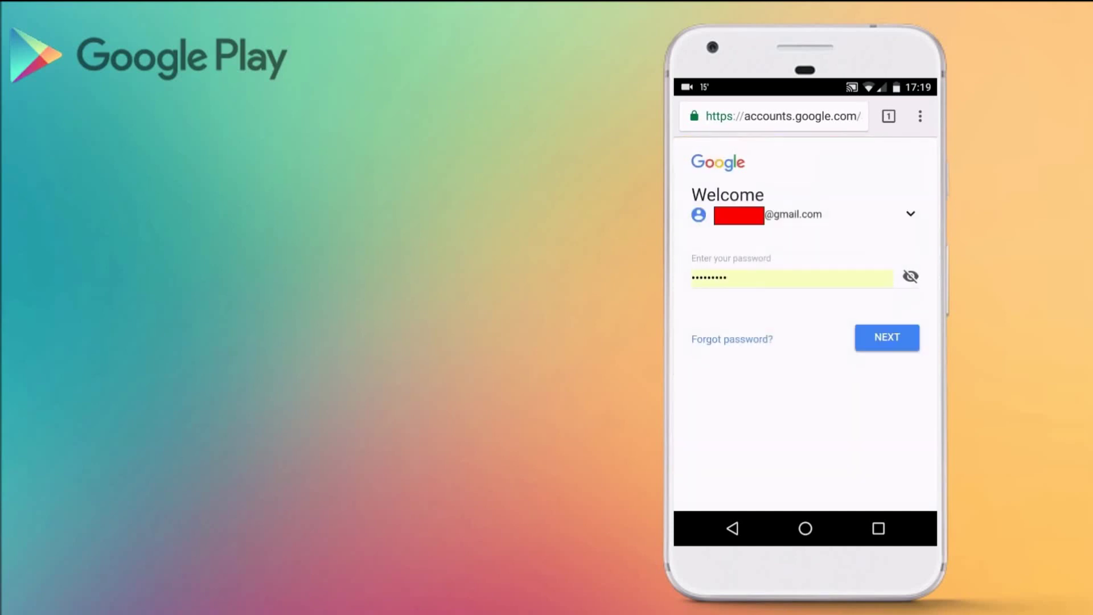
click(887, 337)
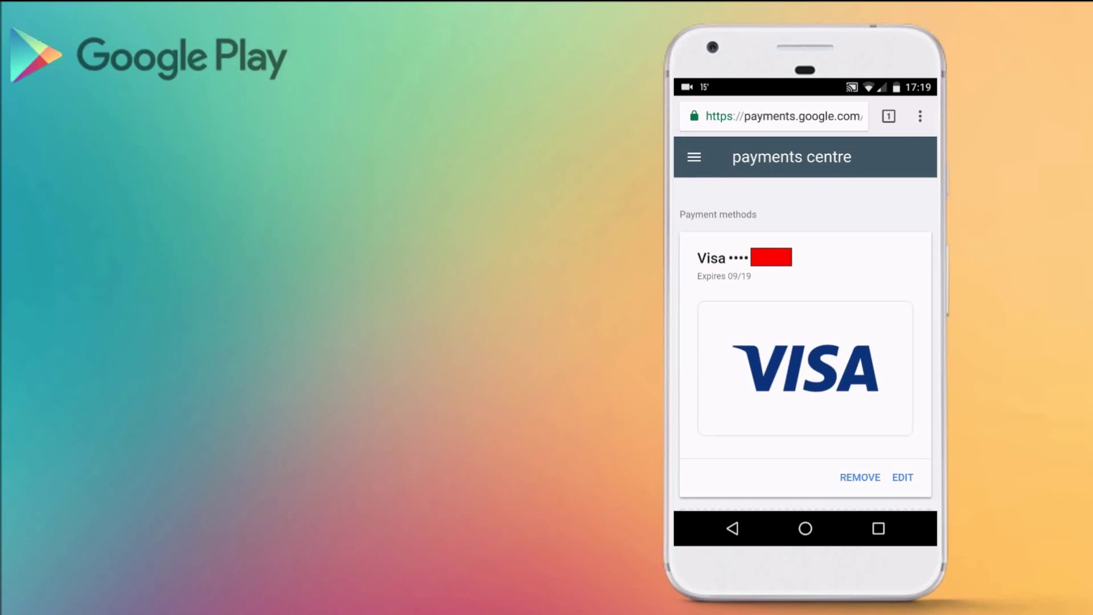
Start removing the saved Visa card from the payment methods list.
click(859, 477)
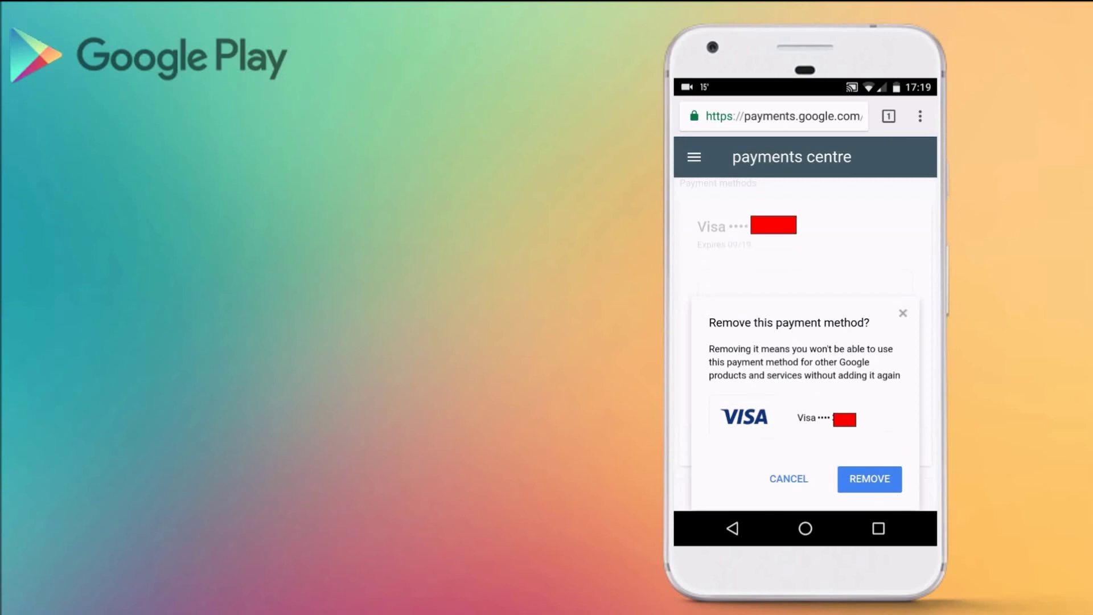
Confirm removal so the Visa card is deleted from the payments centre.
click(870, 478)
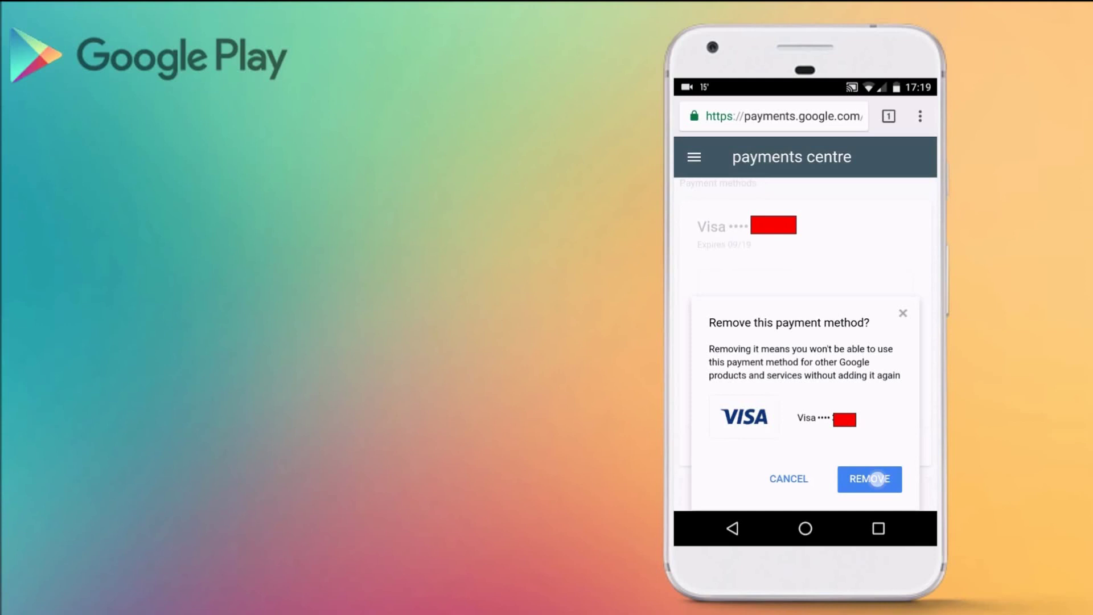